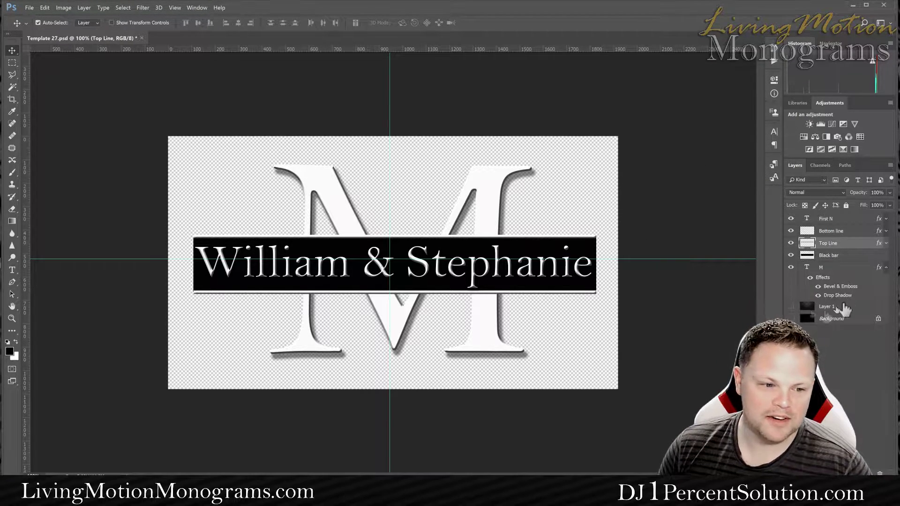
- Toggle the Background and damask pattern layers off so the monogram sits on transparency
{"action": "left_click", "coordinate": [791, 318]}
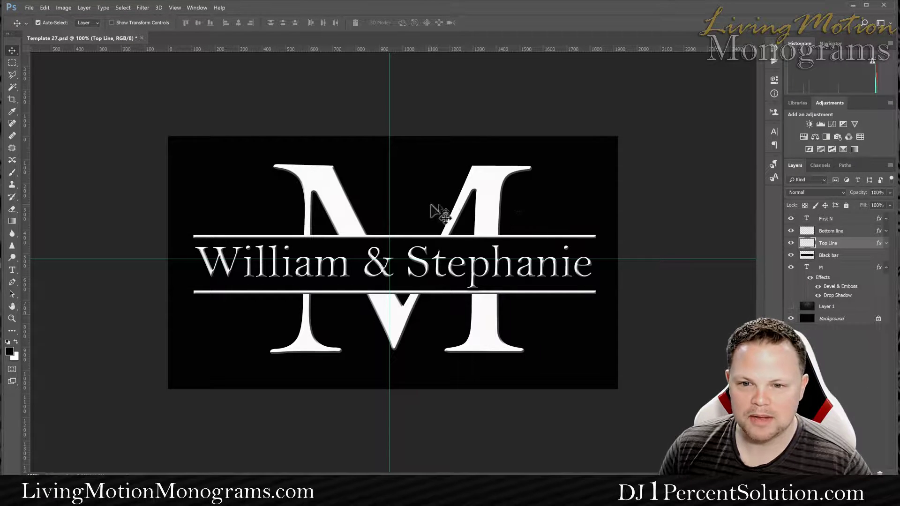
{"action": "left_click", "coordinate": [791, 318]}
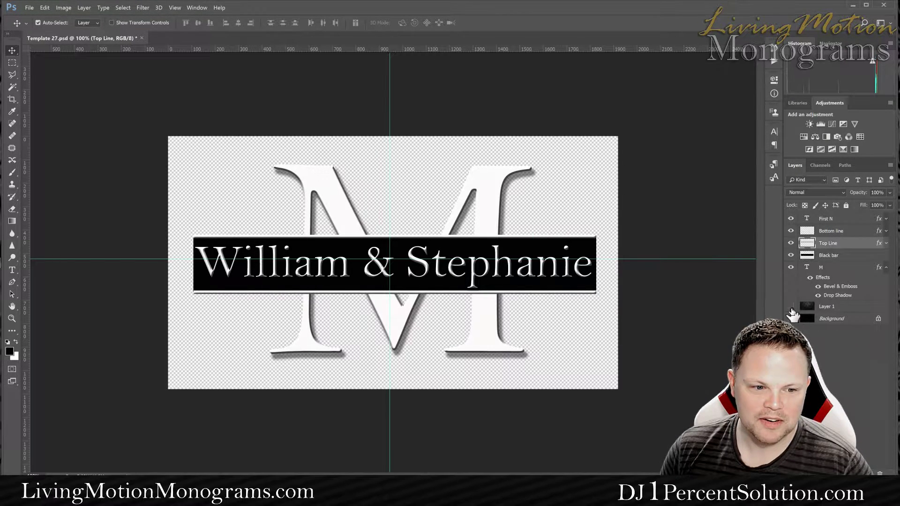
{"action": "left_click", "coordinate": [790, 305]}
{"action": "left_click", "coordinate": [791, 306]}
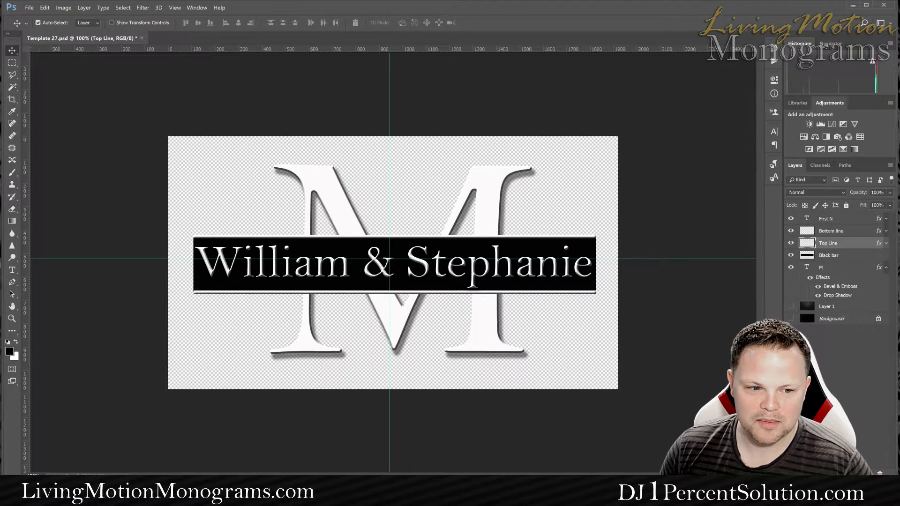
- Save the design as PNG 'monogram sample.png' in the Monogram 1 folder, accepting PNG options
{"action": "left_click", "coordinate": [28, 7]}
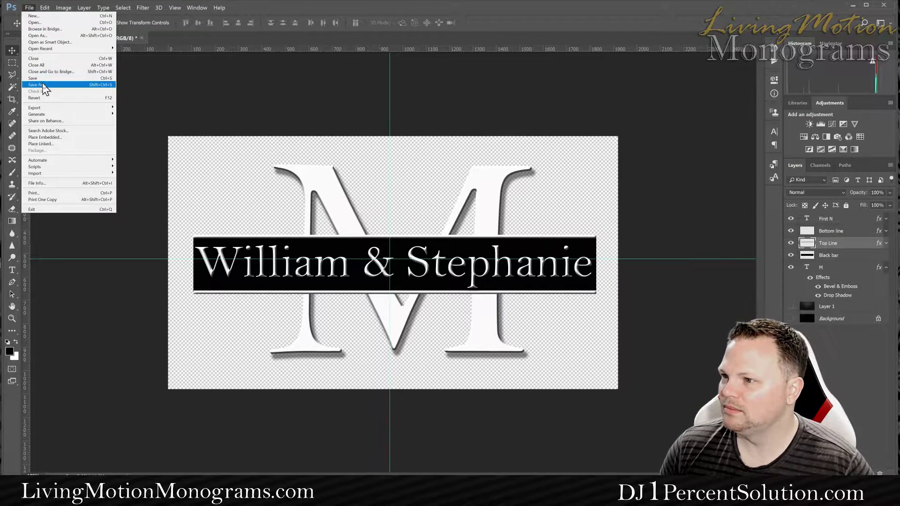
{"action": "left_click", "coordinate": [43, 85]}
{"action": "left_click", "coordinate": [98, 180]}
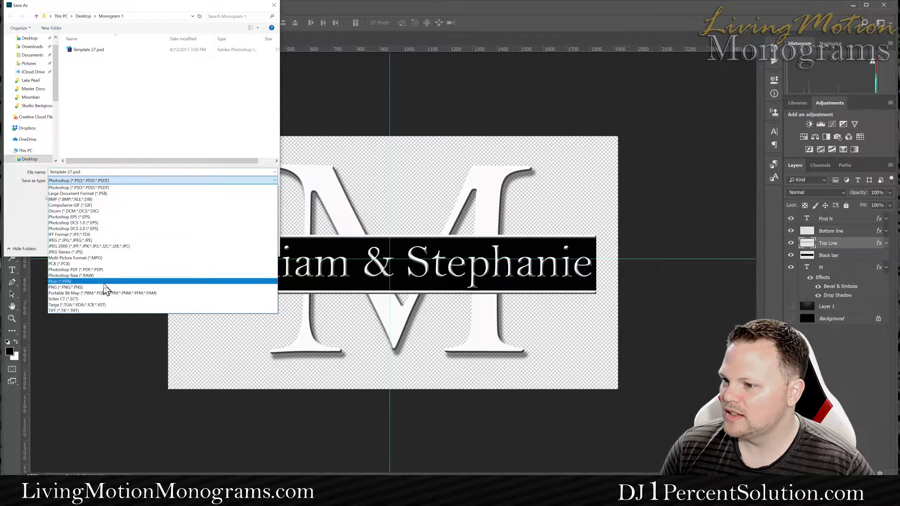
{"action": "left_click", "coordinate": [71, 287]}
{"action": "left_click", "coordinate": [84, 170]}
{"action": "left_click", "coordinate": [66, 172]}
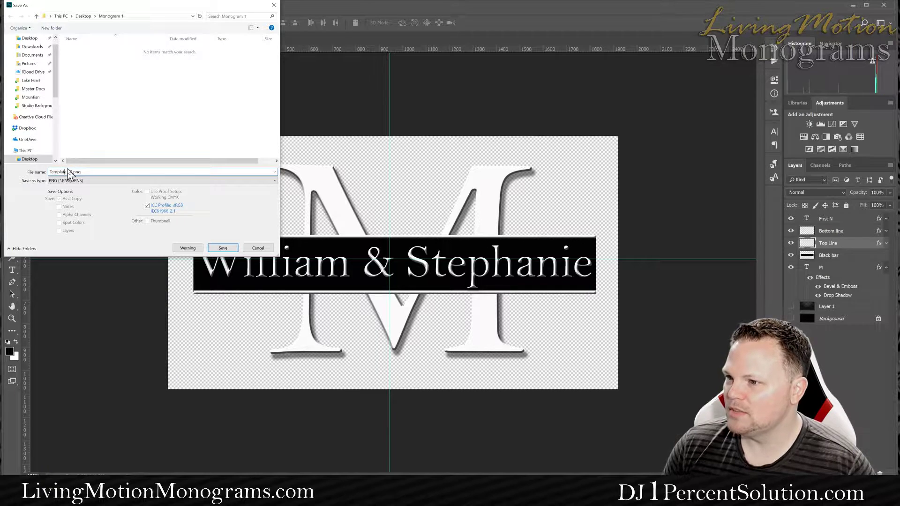
{"action": "left_click_drag", "start_coordinate": [70, 172], "coordinate": [21, 174]}
{"action": "type", "text": "mo"}
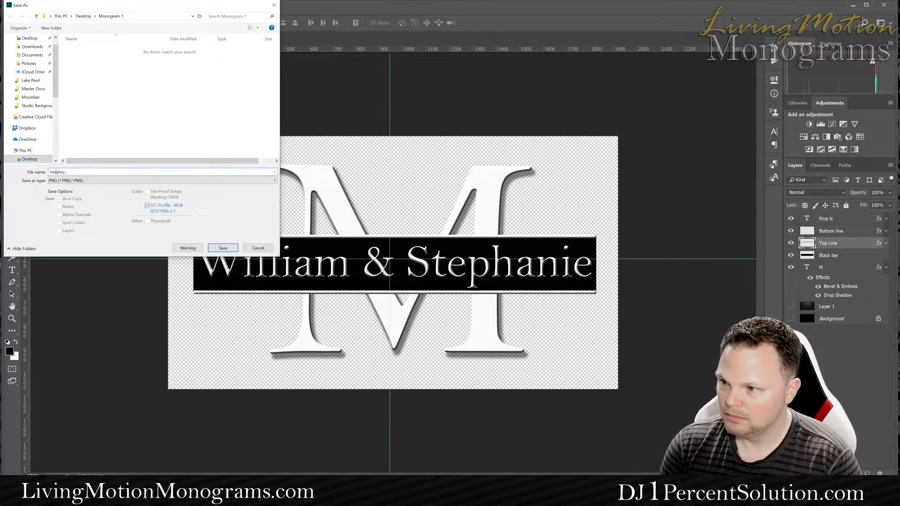
{"action": "type", "text": "nogram samep"}
{"action": "key", "text": "BackSpace"}
{"action": "type", "text": "le"}
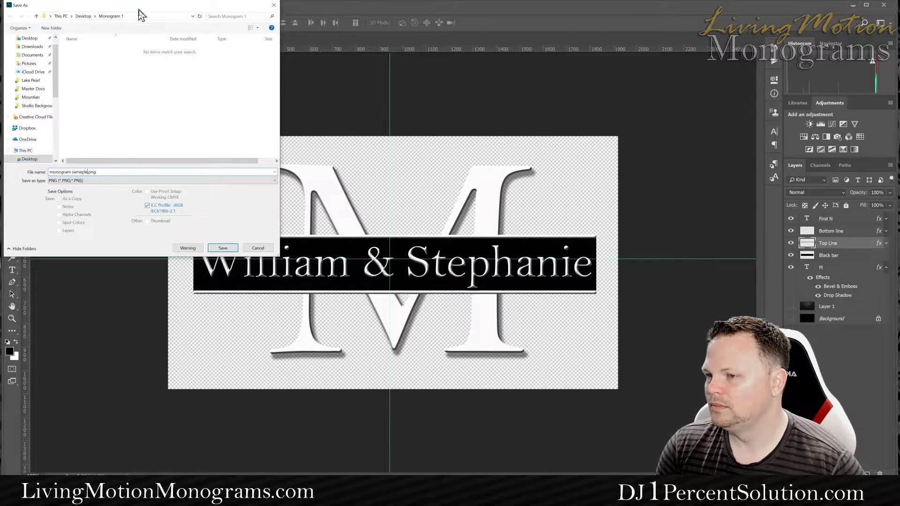
{"action": "left_click", "coordinate": [223, 248]}
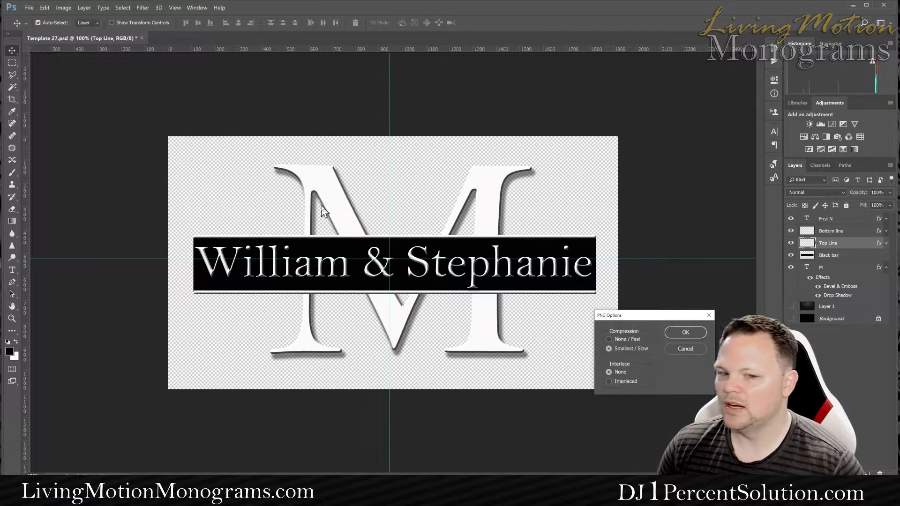
{"action": "left_click", "coordinate": [685, 331]}
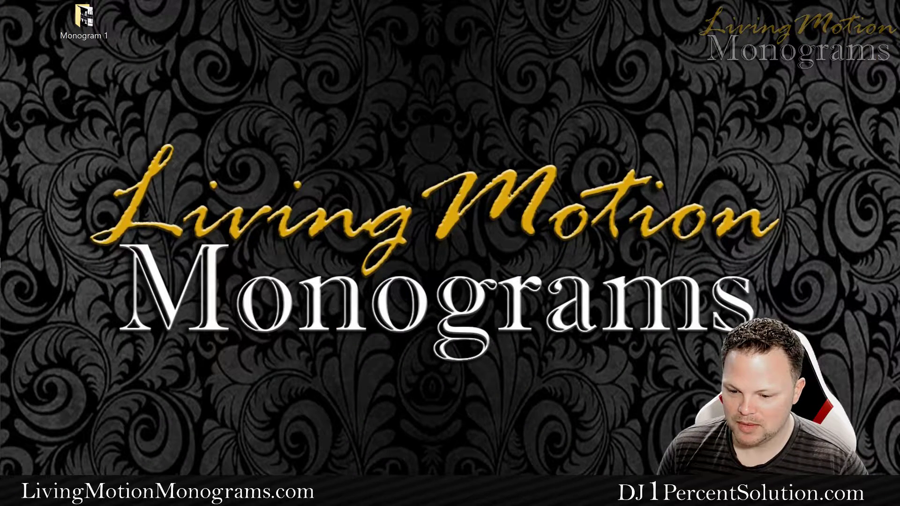
- Switch to VEGAS Pro and refresh the Explorer list so the new PNG appears
{"action": "mouse_move", "coordinate": [339, 496]}
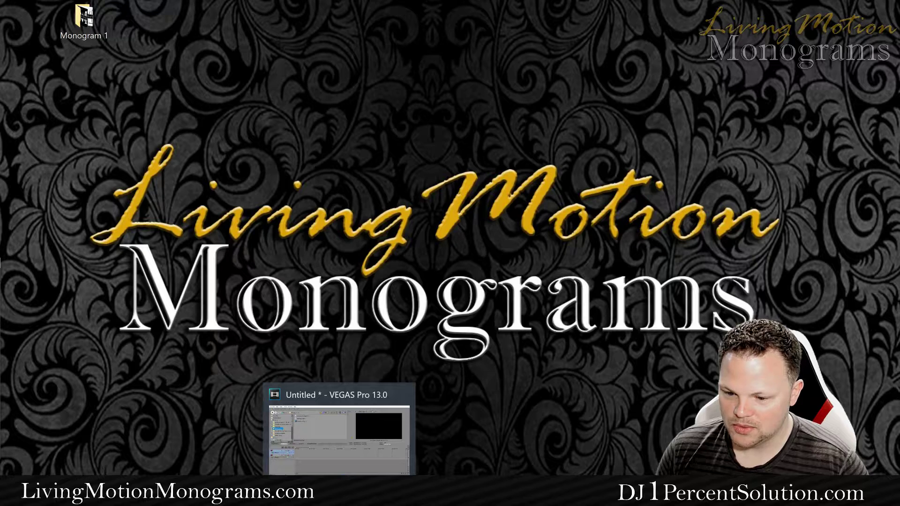
{"action": "left_click", "coordinate": [338, 433]}
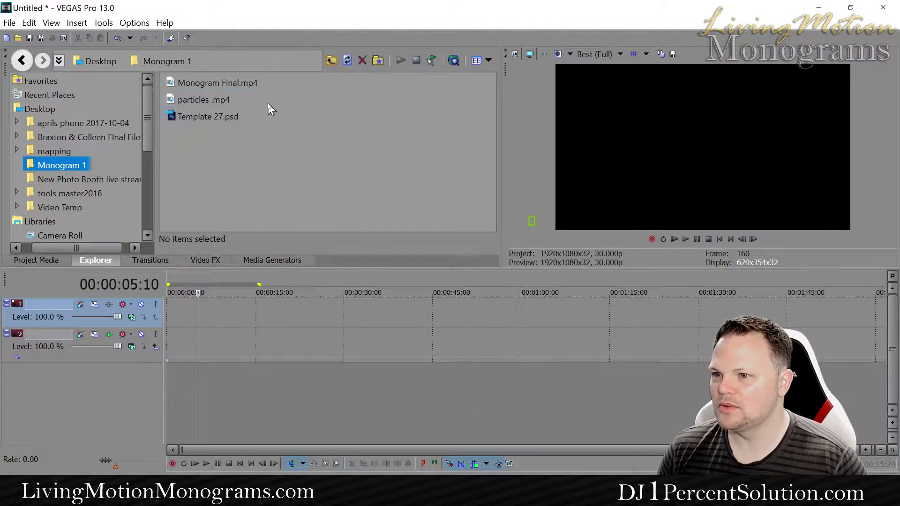
{"action": "right_click", "coordinate": [258, 188]}
{"action": "left_click", "coordinate": [296, 214]}
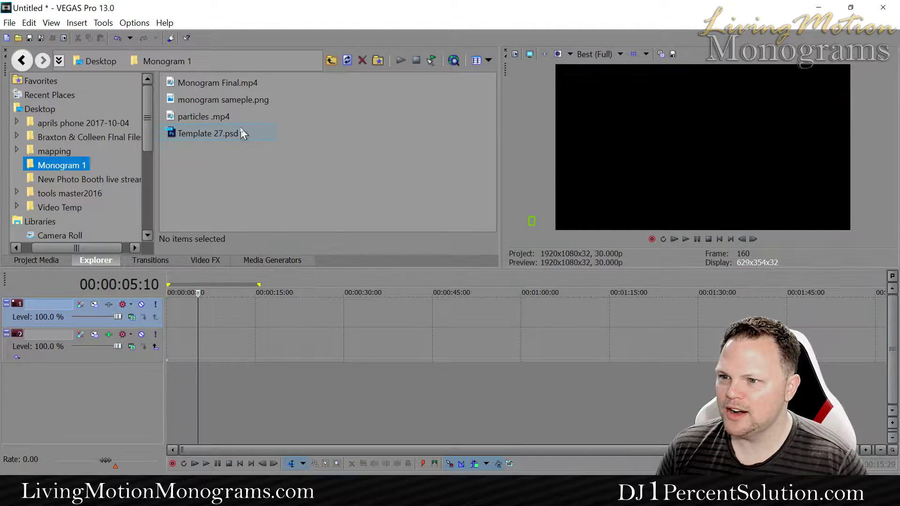
- Place monogram sample.png at the start of the top video track and preview it
{"action": "left_click", "coordinate": [216, 118]}
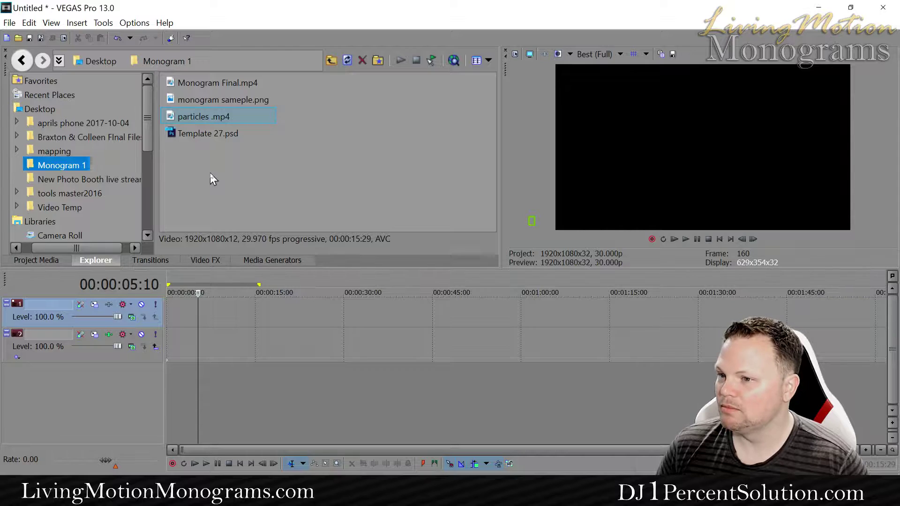
{"action": "left_click_drag", "start_coordinate": [219, 100], "coordinate": [172, 315]}
{"action": "left_click", "coordinate": [187, 346]}
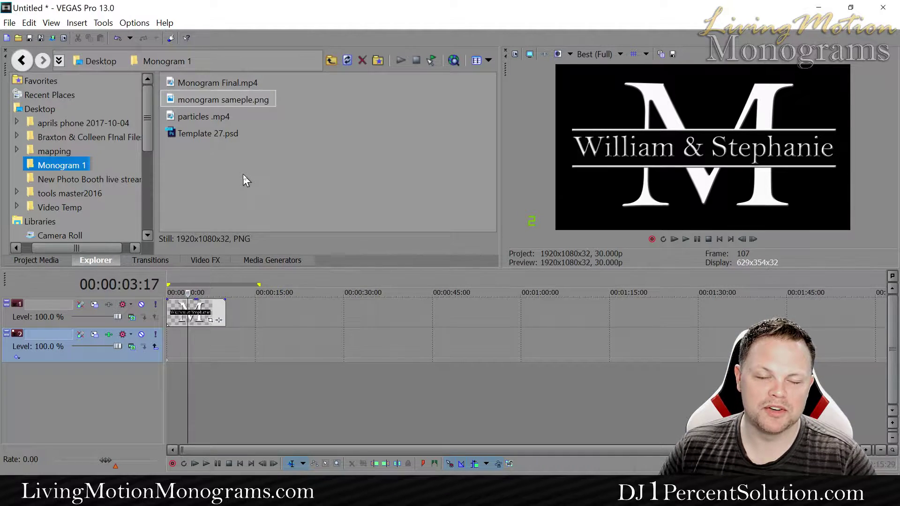
{"action": "left_click", "coordinate": [209, 178]}
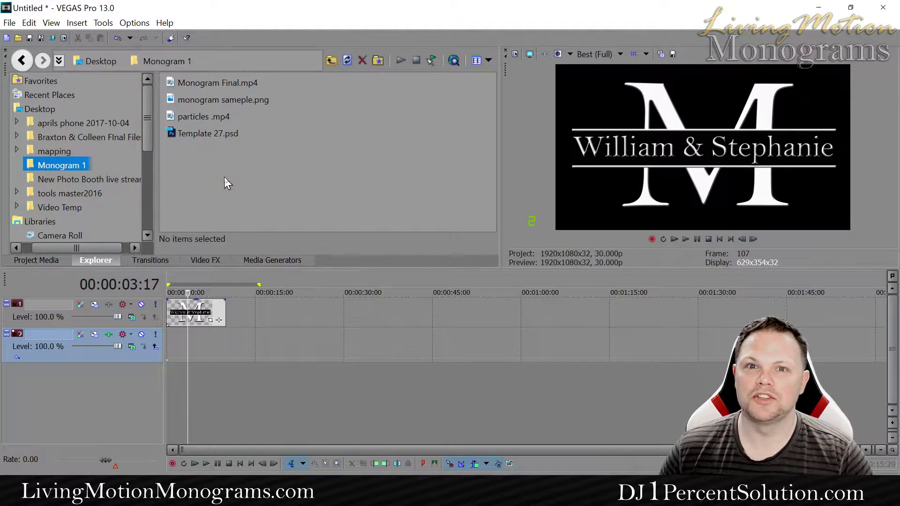
- Add particles .mp4 to the second track, keeping the current project video settings
{"action": "left_click", "coordinate": [182, 336]}
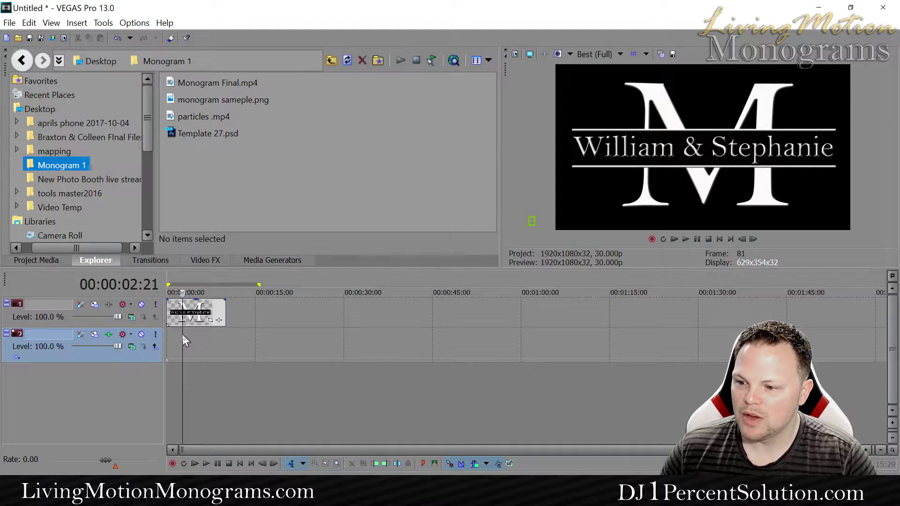
{"action": "left_click", "coordinate": [212, 338]}
{"action": "left_click", "coordinate": [214, 122]}
{"action": "left_click_drag", "start_coordinate": [214, 117], "coordinate": [167, 339]}
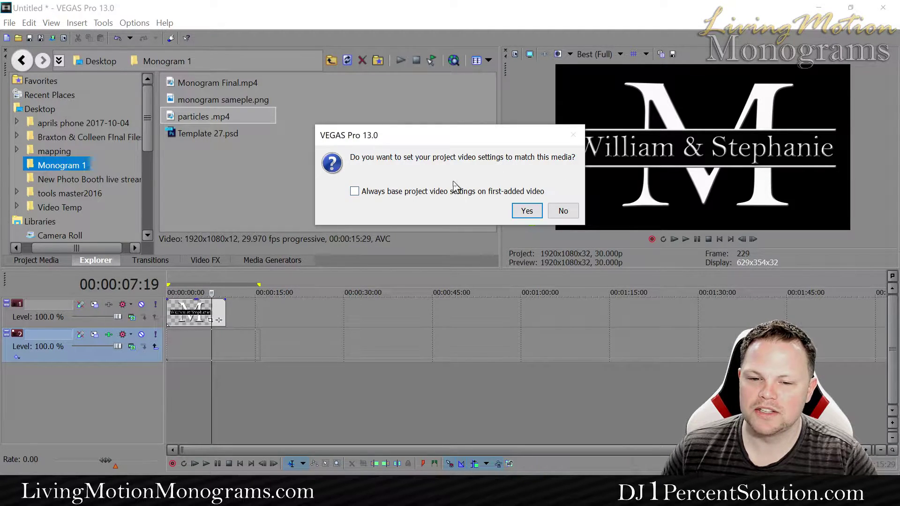
{"action": "left_click", "coordinate": [562, 210]}
- Scrub the composite preview to about 4:25 and view the particles track's effects
{"action": "left_click", "coordinate": [205, 388]}
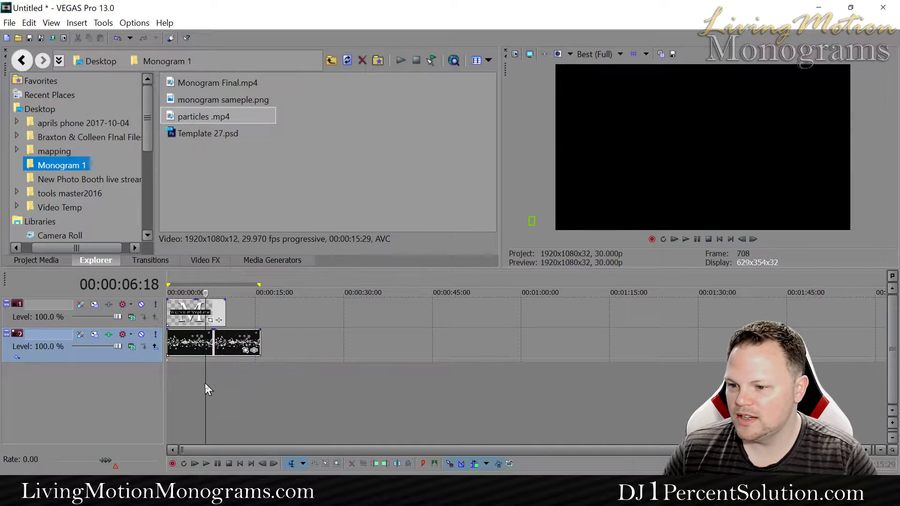
{"action": "left_click", "coordinate": [173, 390]}
{"action": "left_click", "coordinate": [193, 381]}
{"action": "left_click", "coordinate": [213, 375]}
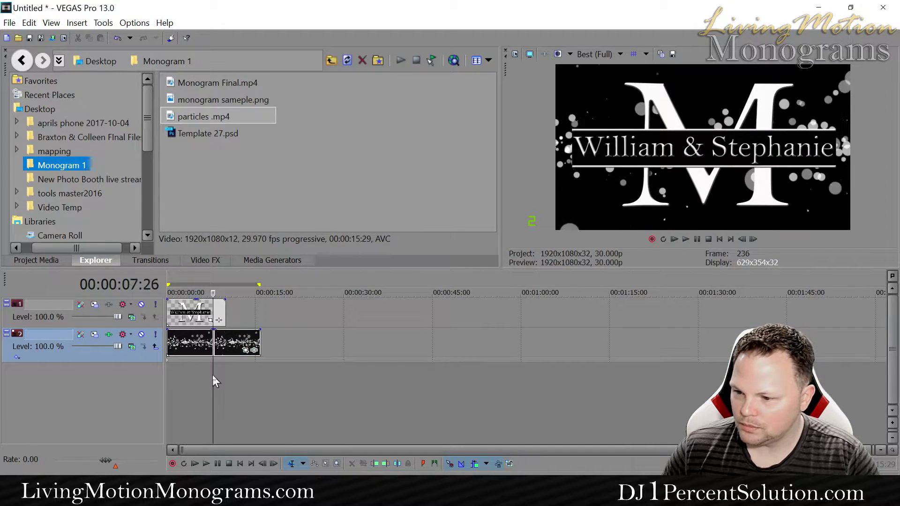
{"action": "left_click", "coordinate": [196, 380]}
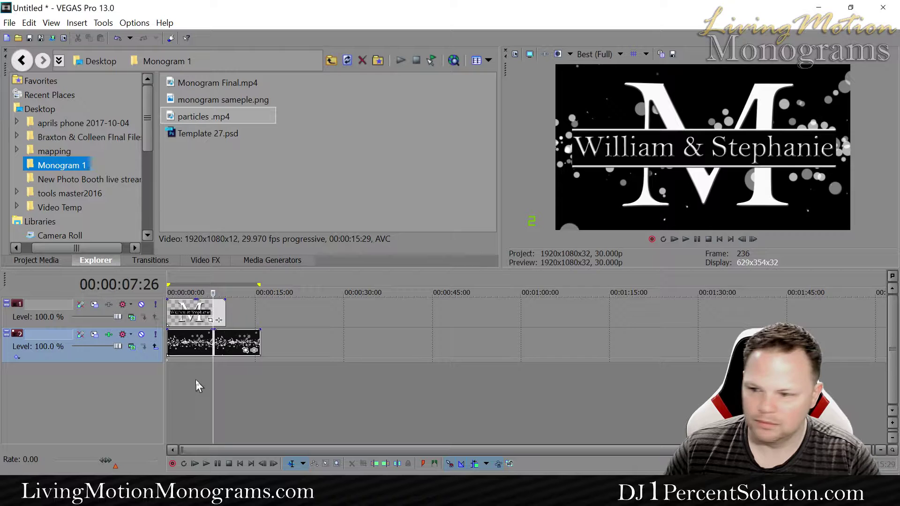
{"action": "left_click", "coordinate": [107, 334]}
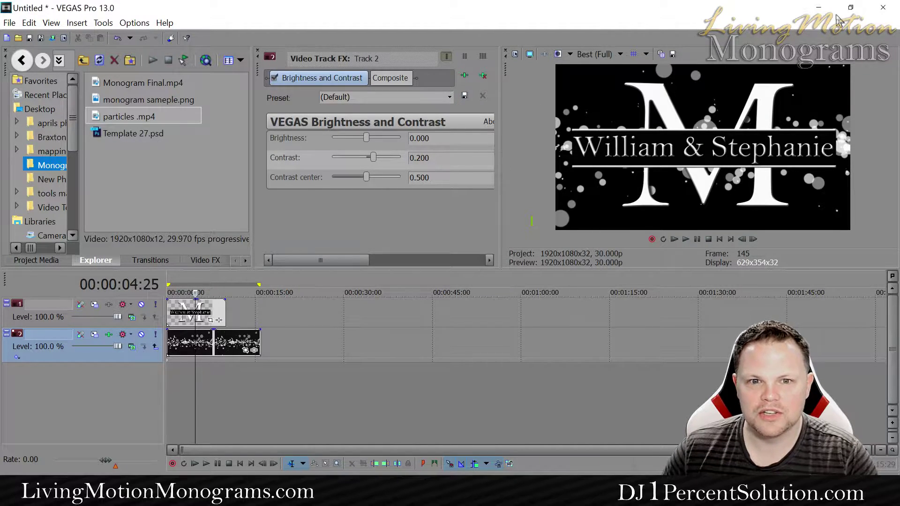
{"action": "left_click_drag", "start_coordinate": [224, 317], "coordinate": [260, 317]}
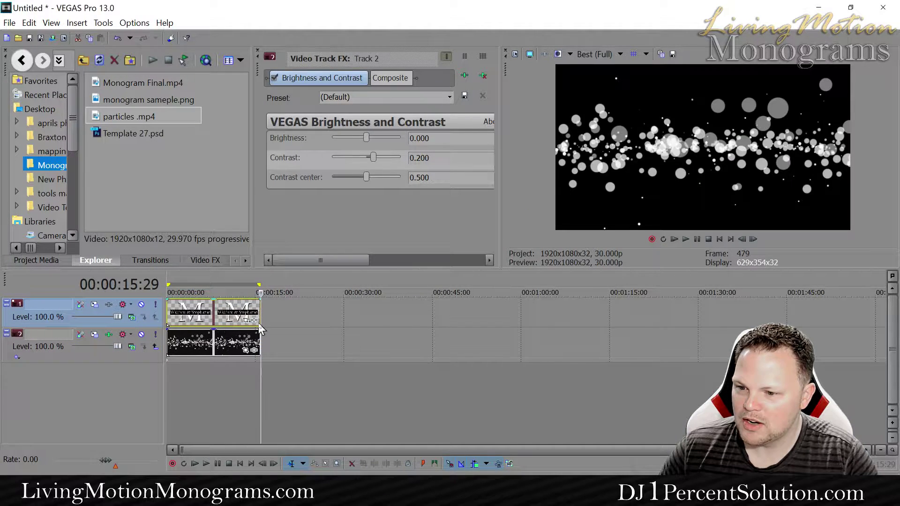
{"action": "left_click", "coordinate": [234, 371]}
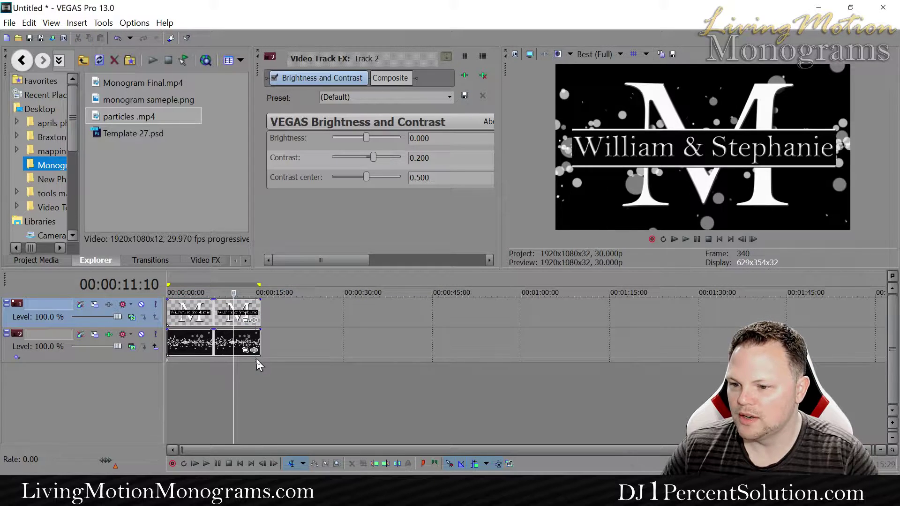
{"action": "left_click", "coordinate": [257, 368]}
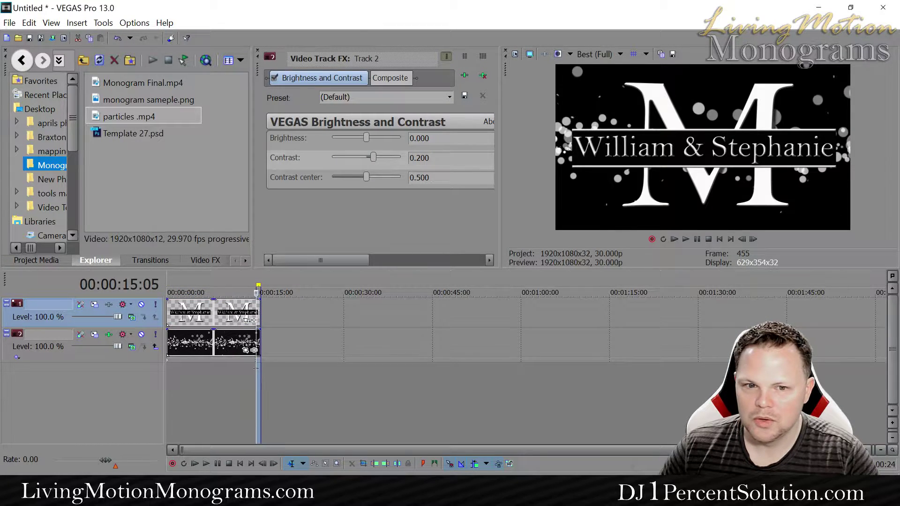
{"action": "left_click", "coordinate": [261, 368]}
{"action": "left_click", "coordinate": [238, 370]}
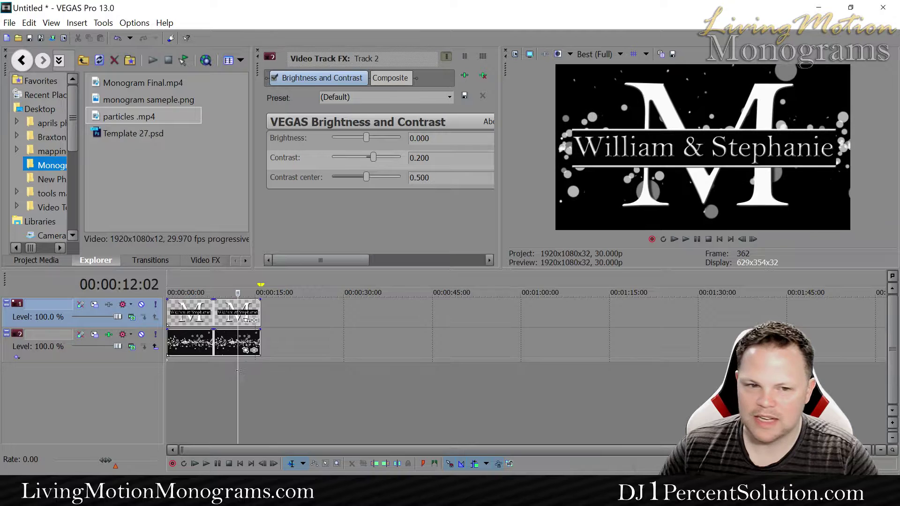
- Enlarge the monogram event's pan/crop frame to 2,364.2 × 1,329.8 to shrink the monogram
{"action": "left_click", "coordinate": [247, 321]}
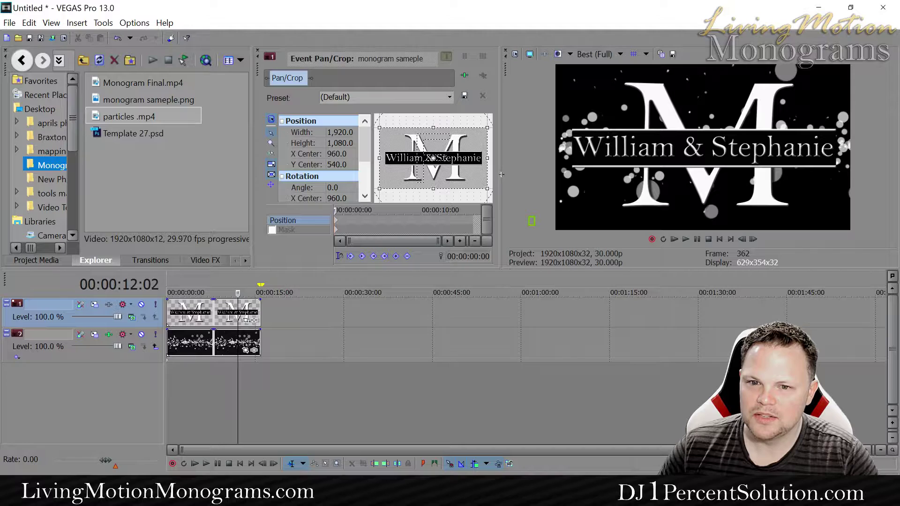
{"action": "left_click_drag", "start_coordinate": [504, 178], "coordinate": [561, 178]}
{"action": "scroll", "coordinate": [457, 180], "scroll_direction": "down", "scroll_amount": 2}
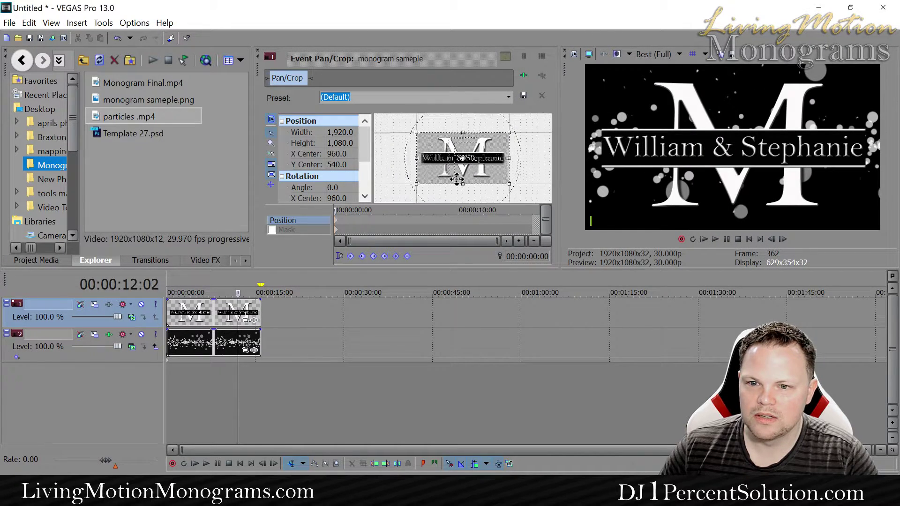
{"action": "left_click_drag", "start_coordinate": [463, 180], "coordinate": [465, 186]}
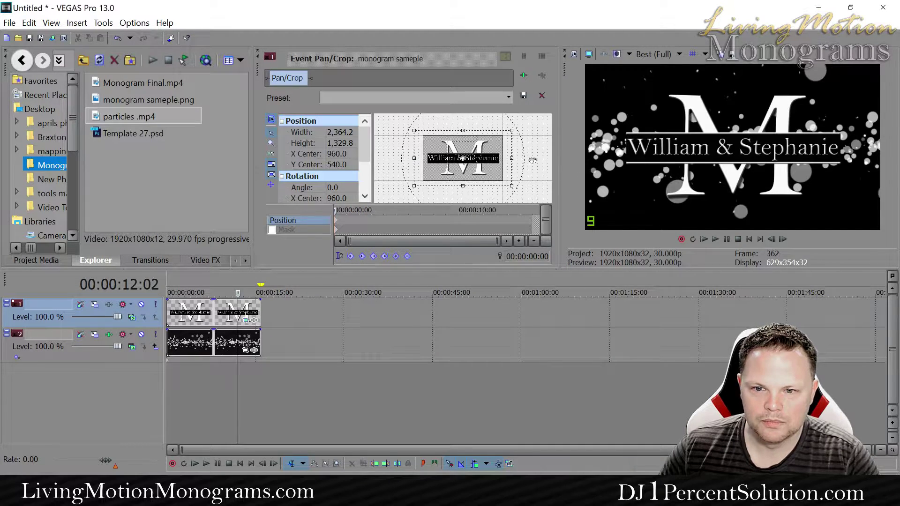
- Preview near 4 seconds and mark a loop region spanning the clips
{"action": "left_click", "coordinate": [191, 382]}
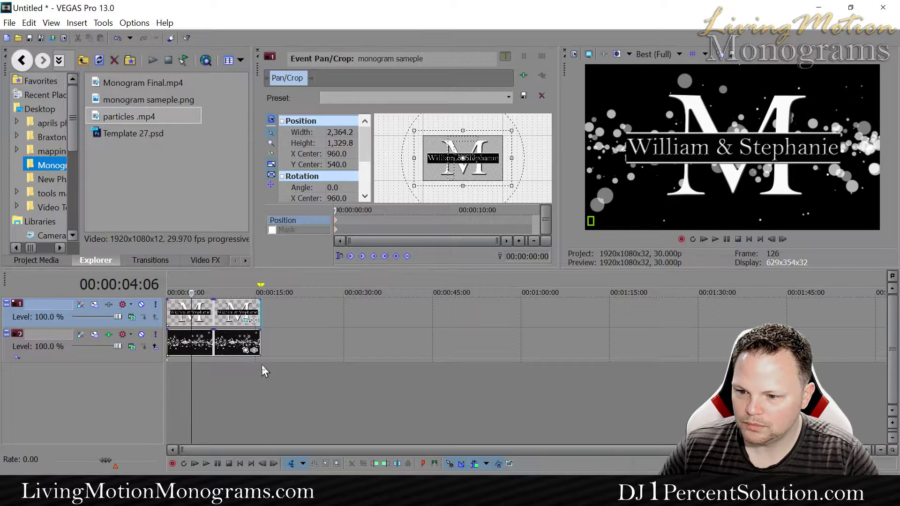
{"action": "left_click_drag", "start_coordinate": [261, 366], "coordinate": [140, 384]}
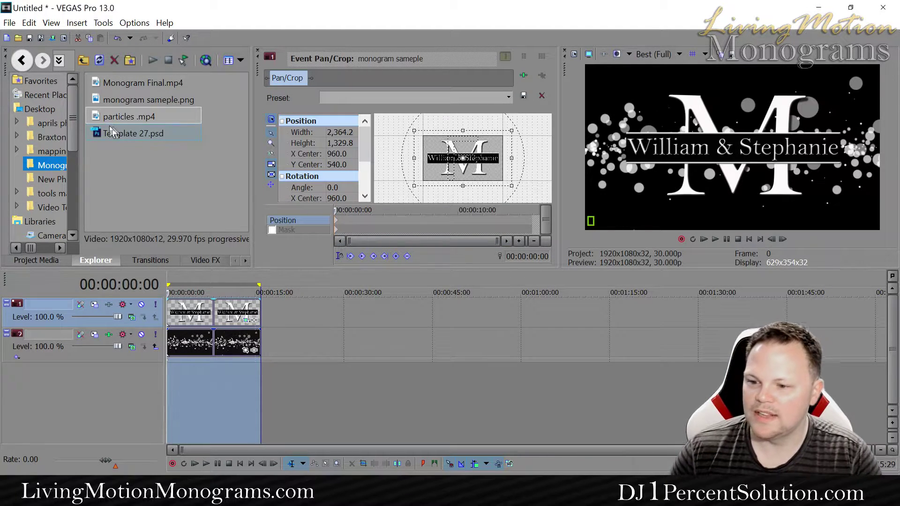
{"action": "left_click", "coordinate": [9, 23]}
- Render the composite as test 1.mp4 using Best Possible Render 1080p 60fps
{"action": "left_click", "coordinate": [70, 121]}
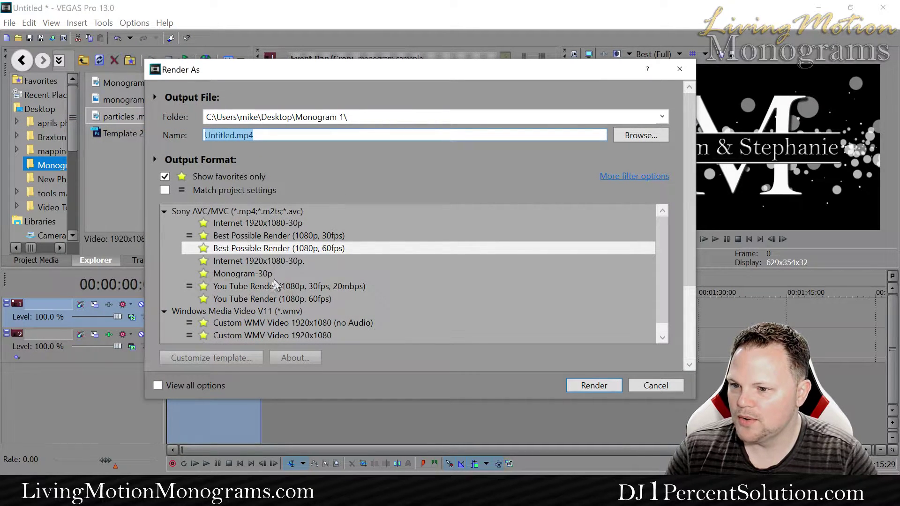
{"action": "left_click", "coordinate": [308, 248]}
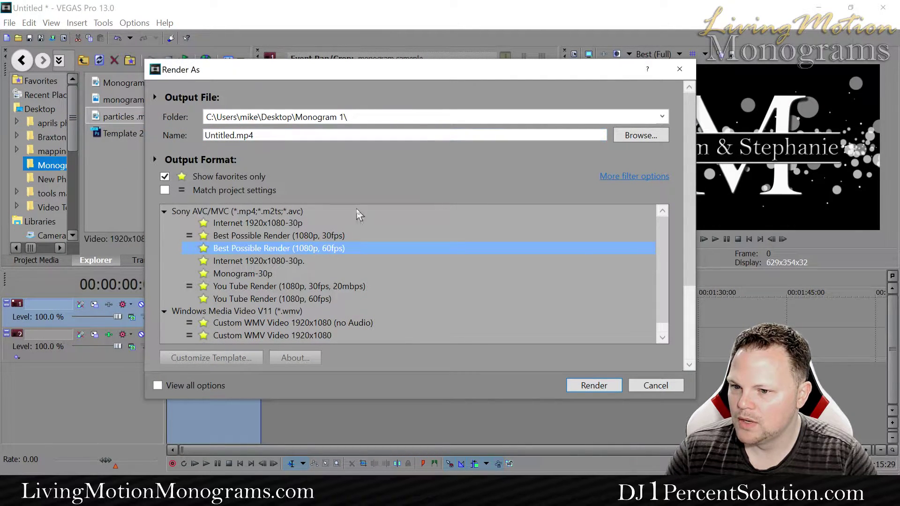
{"action": "left_click", "coordinate": [258, 135]}
{"action": "double_click", "coordinate": [233, 135]}
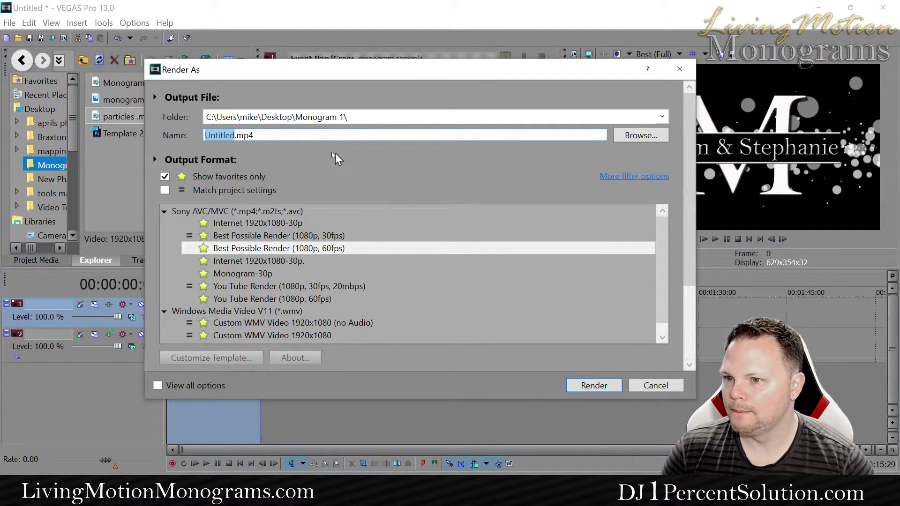
{"action": "type", "text": "test"}
{"action": "type", "text": "1"}
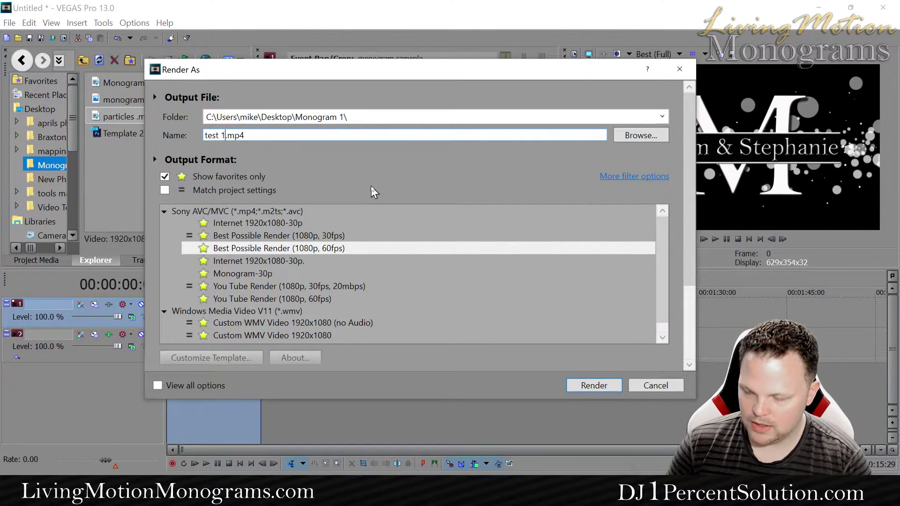
{"action": "key", "text": "Return"}
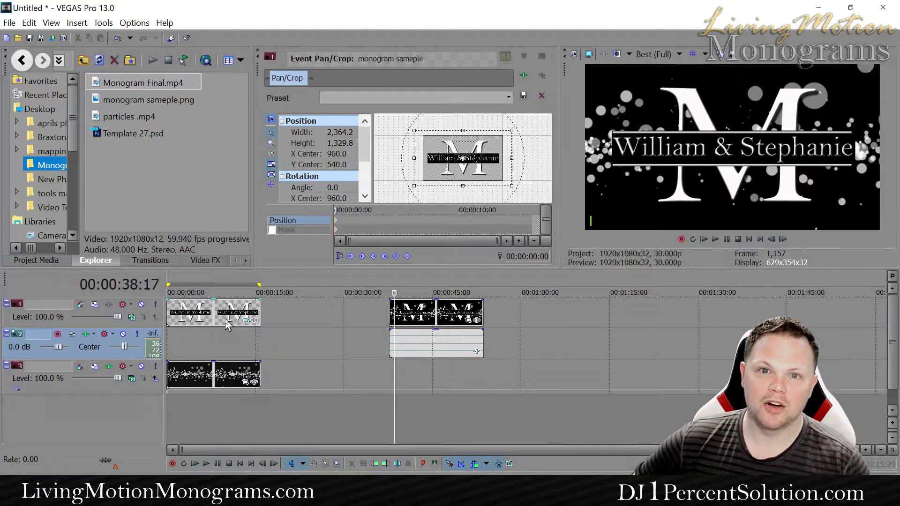
- Scrub the original composite and the rendered video to compare them
{"action": "left_click", "coordinate": [232, 399]}
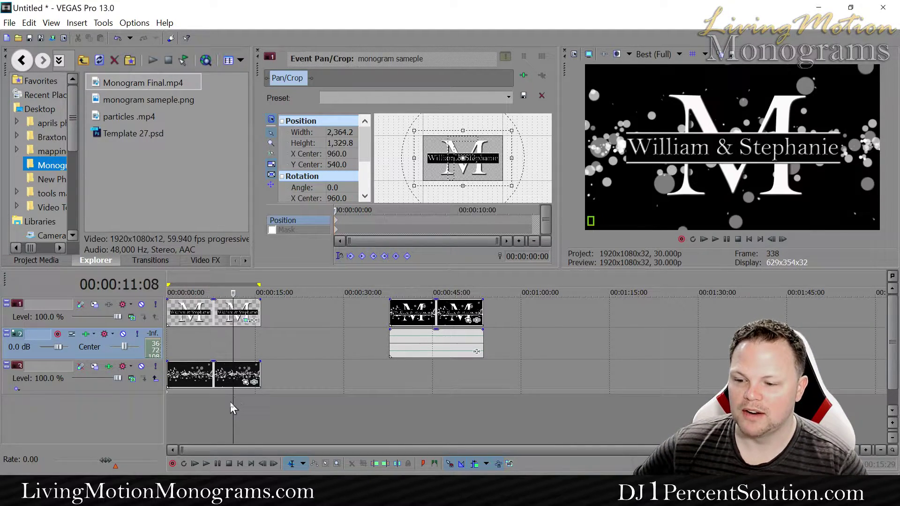
{"action": "left_click", "coordinate": [438, 380]}
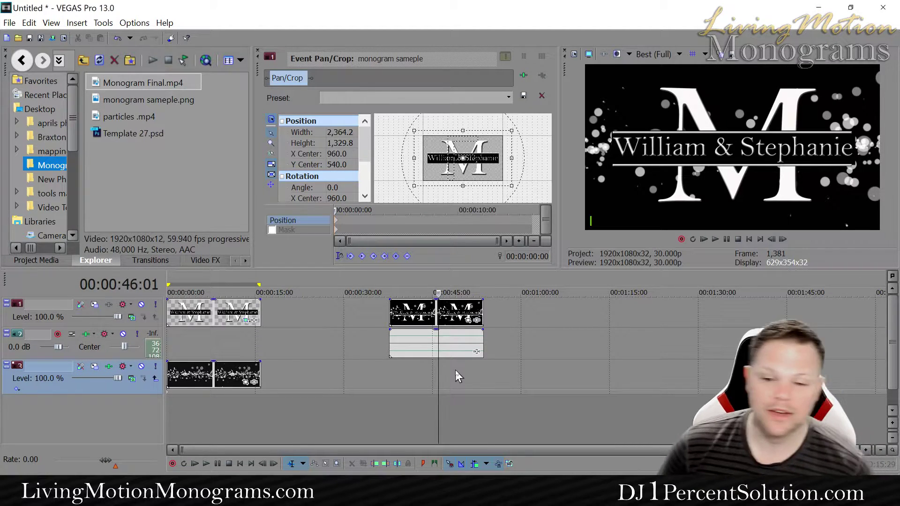
{"action": "left_click", "coordinate": [390, 370]}
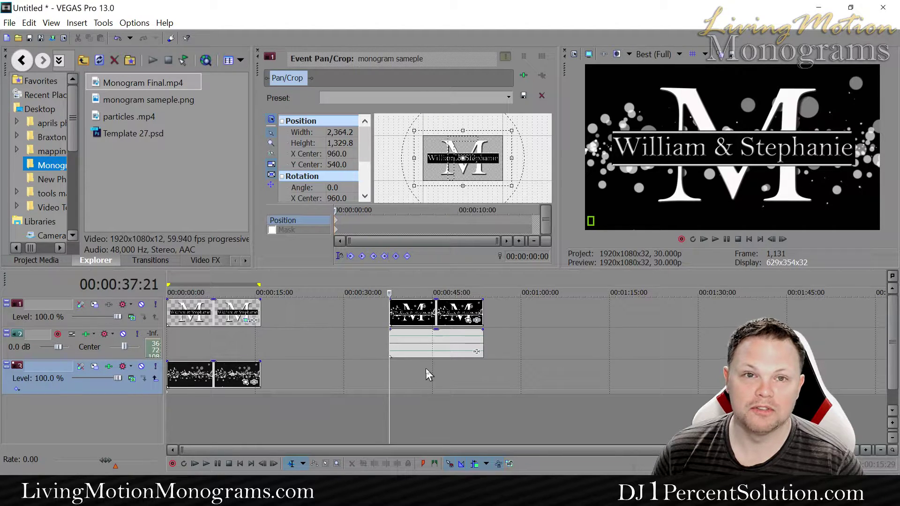
{"action": "left_click", "coordinate": [425, 382]}
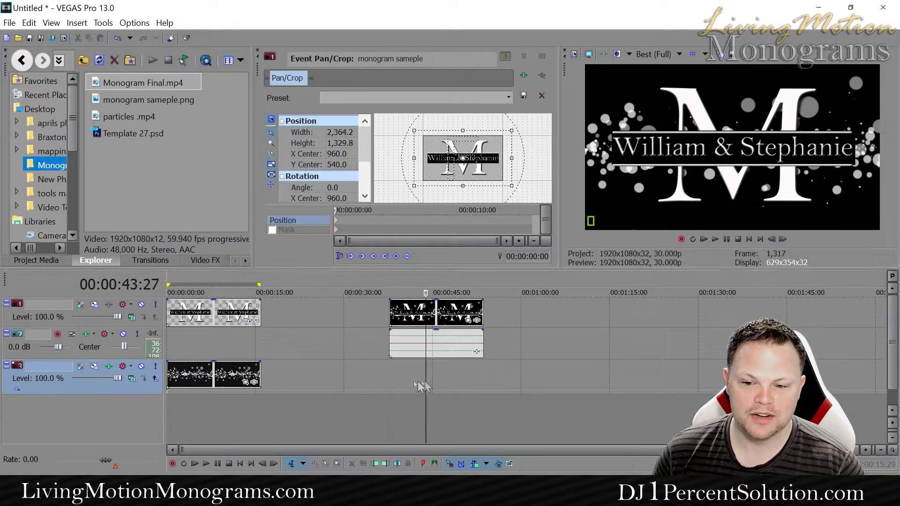
- Remove the original particle clips and select the original monogram clip
{"action": "left_click", "coordinate": [236, 374]}
{"action": "key", "text": "ctrl+z"}
{"action": "left_click", "coordinate": [207, 317]}
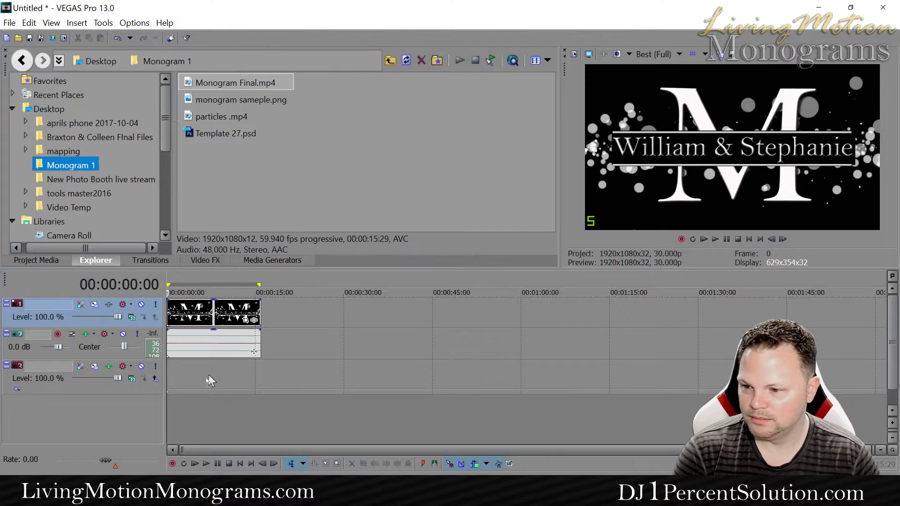
- Delete the empty third track and preview the rendered video around 13, 12 and 4 seconds
{"action": "left_click", "coordinate": [202, 377]}
{"action": "key", "text": "Delete"}
{"action": "left_click", "coordinate": [246, 373]}
{"action": "left_click", "coordinate": [241, 382]}
{"action": "left_click", "coordinate": [193, 397]}
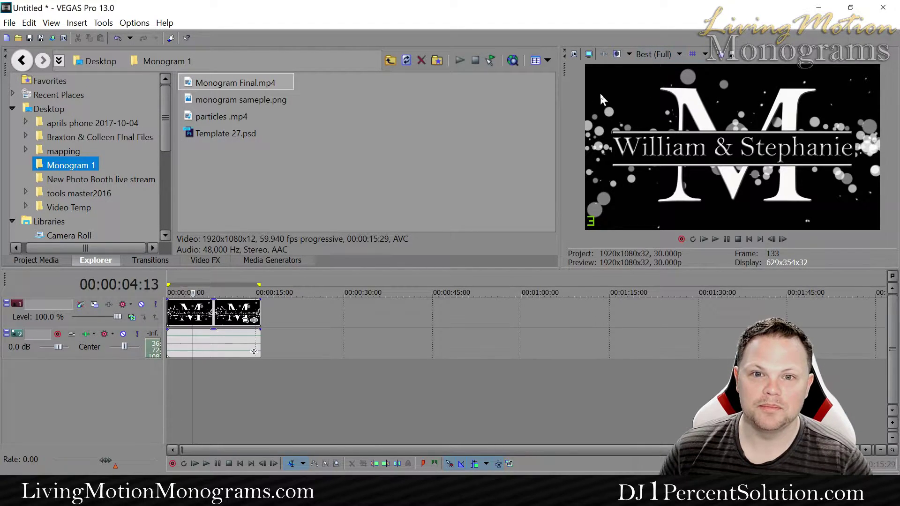
- Turn on Safe Areas, then the Grid overlay on the preview
{"action": "left_click", "coordinate": [692, 56]}
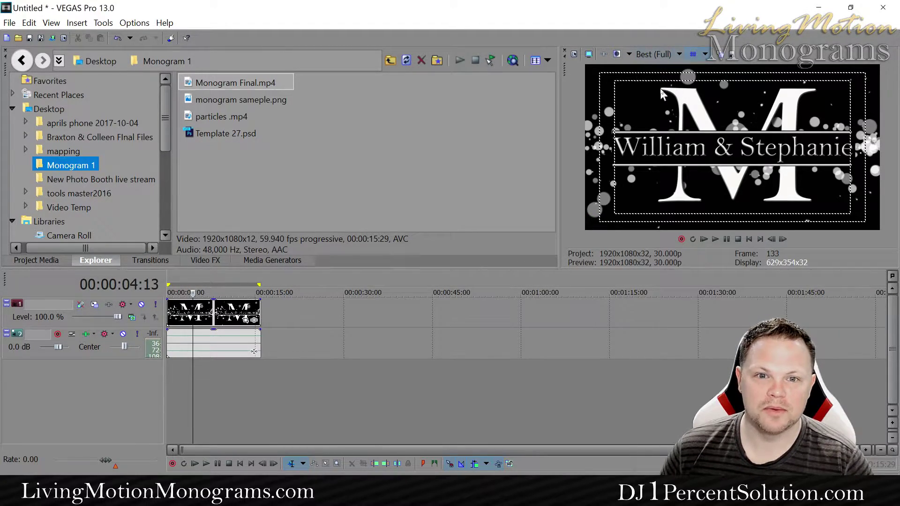
{"action": "left_click", "coordinate": [705, 54]}
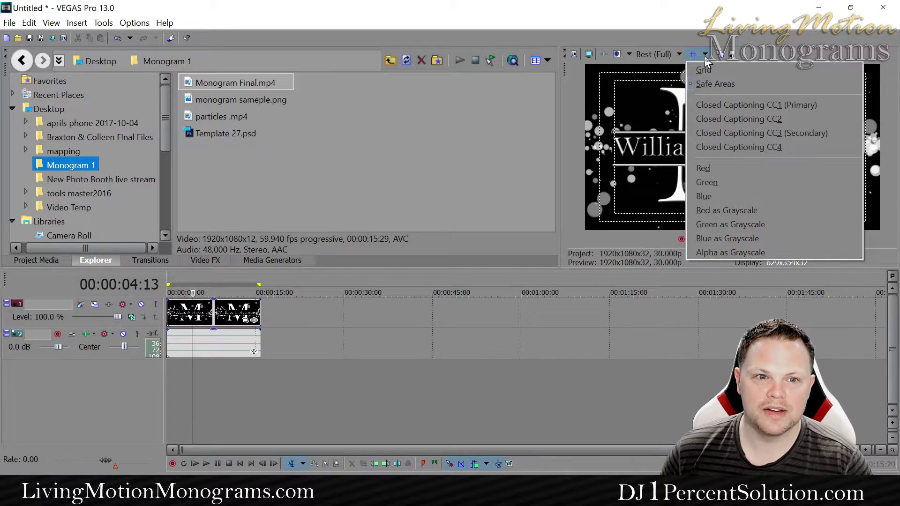
{"action": "left_click", "coordinate": [703, 70]}
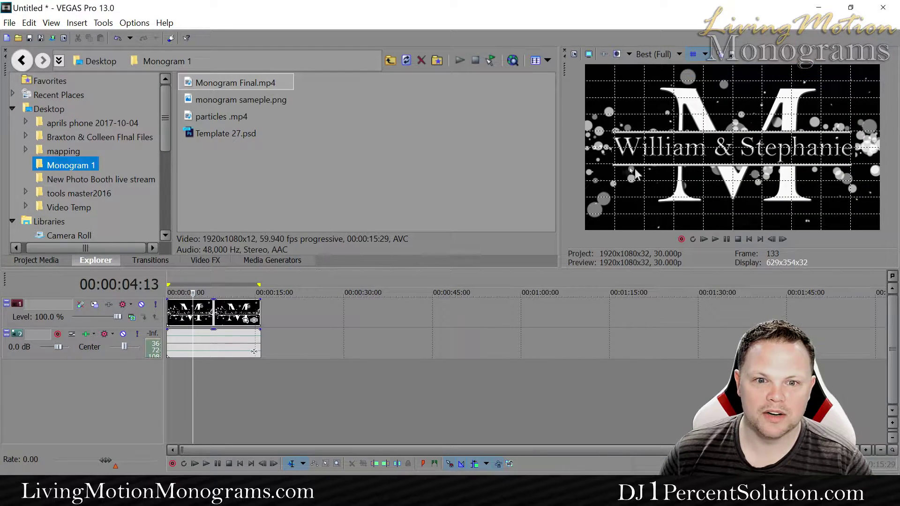
{"action": "left_click", "coordinate": [232, 386]}
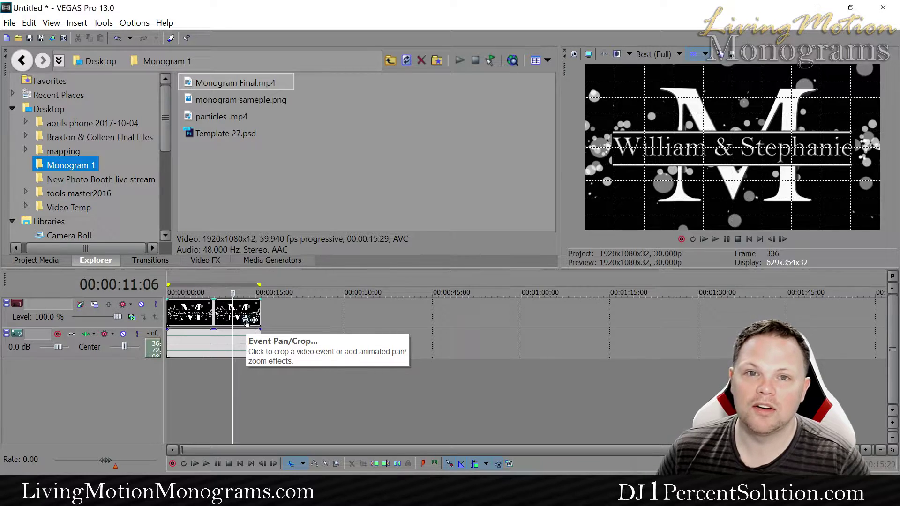
- Enlarge Monogram Final's pan/crop frame to 2,384.3 × 1,341.2 and select the whole time range
{"action": "left_click", "coordinate": [246, 320]}
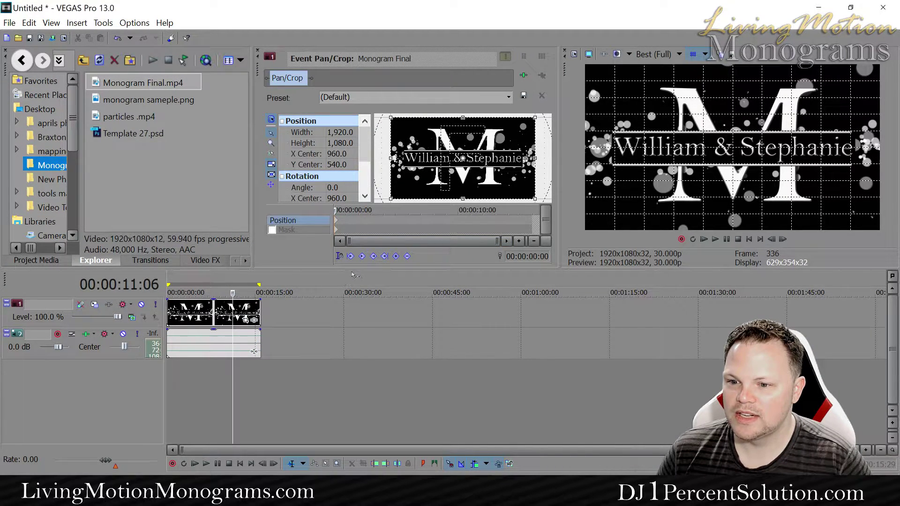
{"action": "left_click_drag", "start_coordinate": [357, 272], "coordinate": [364, 333]}
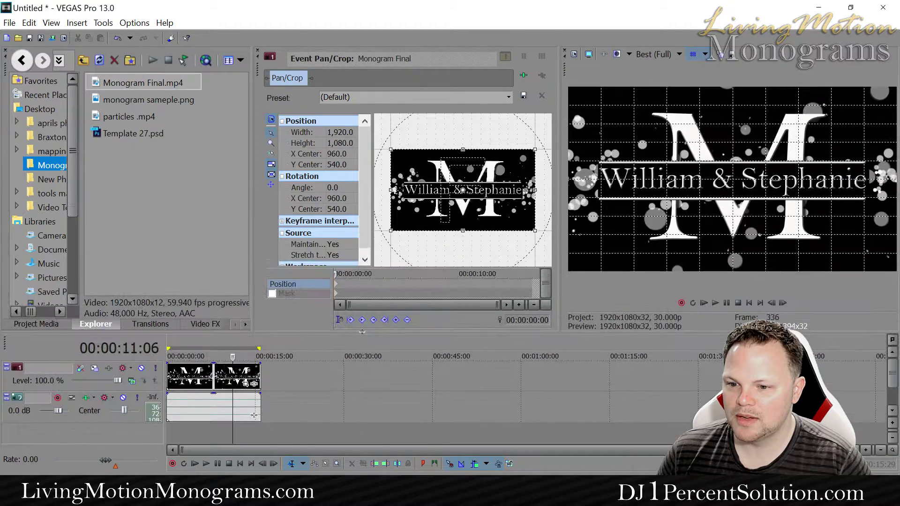
{"action": "left_click_drag", "start_coordinate": [254, 192], "coordinate": [127, 219]}
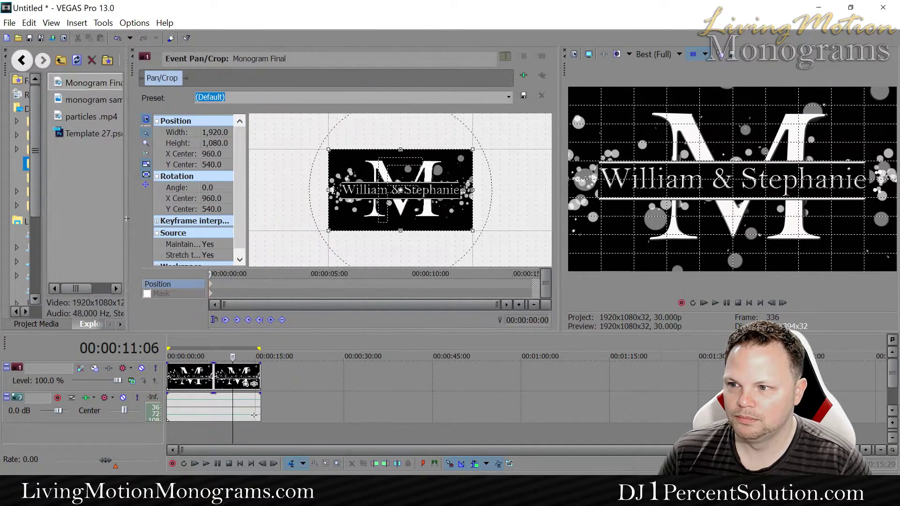
{"action": "scroll", "coordinate": [368, 243], "scroll_direction": "down", "scroll_amount": 1}
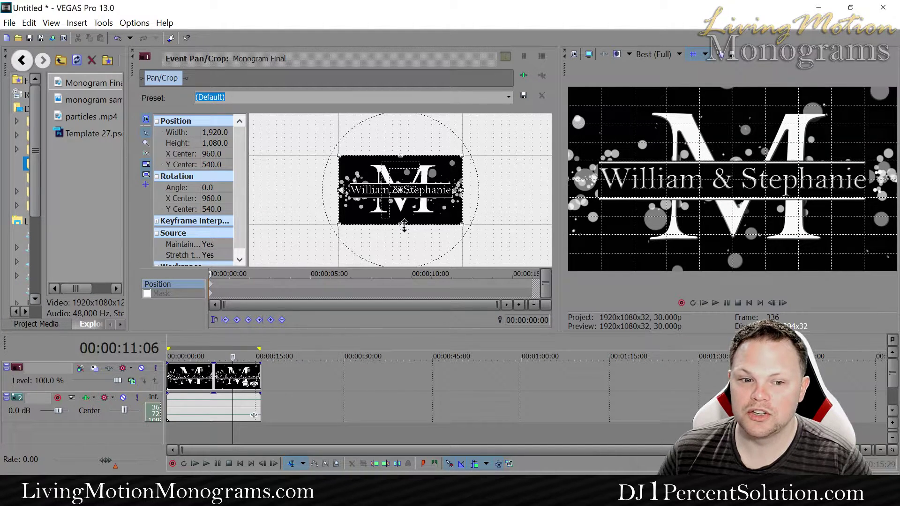
{"action": "left_click_drag", "start_coordinate": [404, 225], "coordinate": [406, 234]}
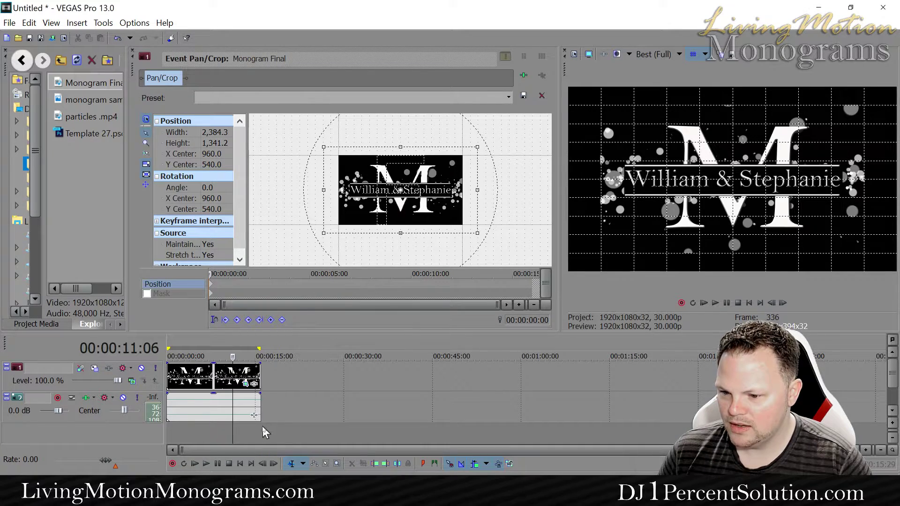
{"action": "left_click_drag", "start_coordinate": [264, 432], "coordinate": [168, 432]}
- Render the zoomed-out version as 'Monogram Med' at Best Possible Render 1080p 60fps
{"action": "left_click", "coordinate": [9, 23]}
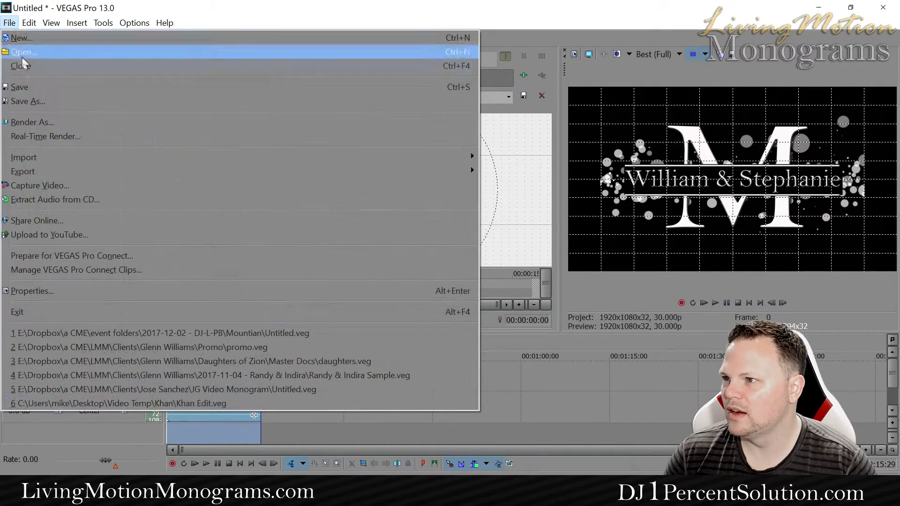
{"action": "left_click", "coordinate": [30, 122]}
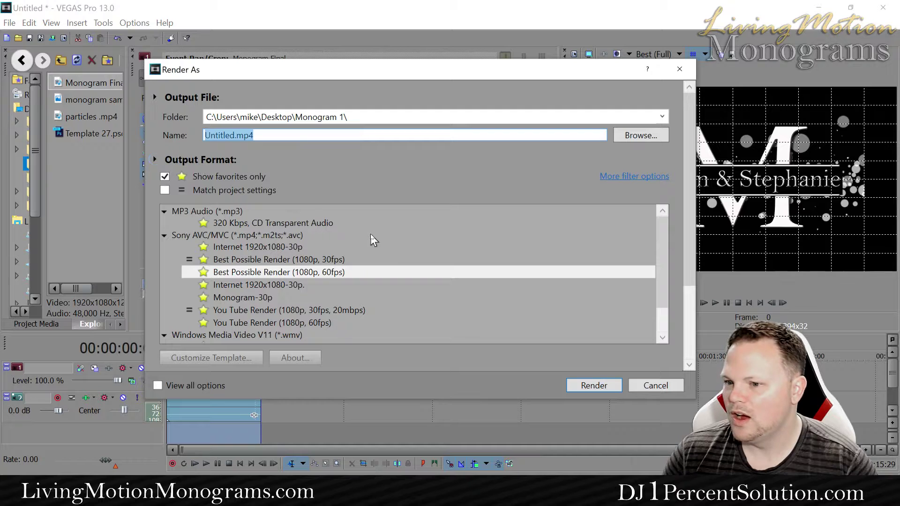
{"action": "left_click", "coordinate": [228, 136]}
{"action": "double_click", "coordinate": [235, 136]}
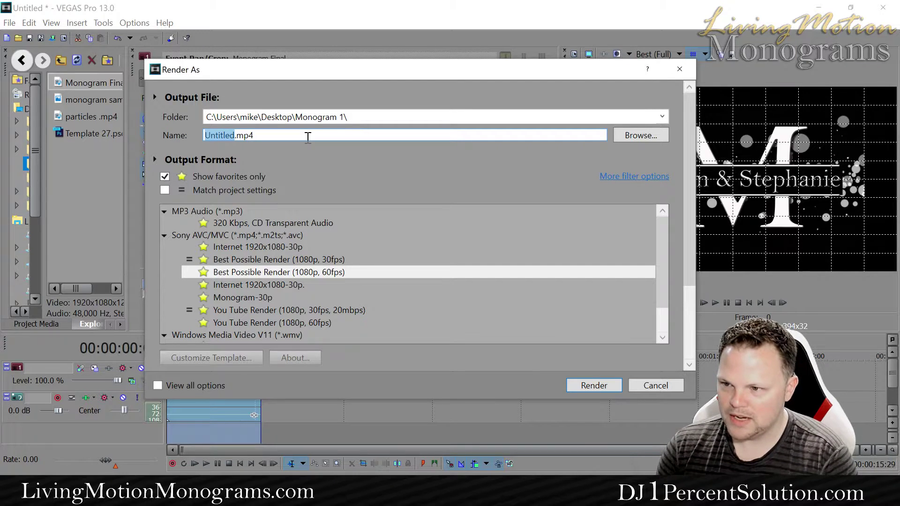
{"action": "type", "text": "Mo"}
{"action": "type", "text": "nogram Med"}
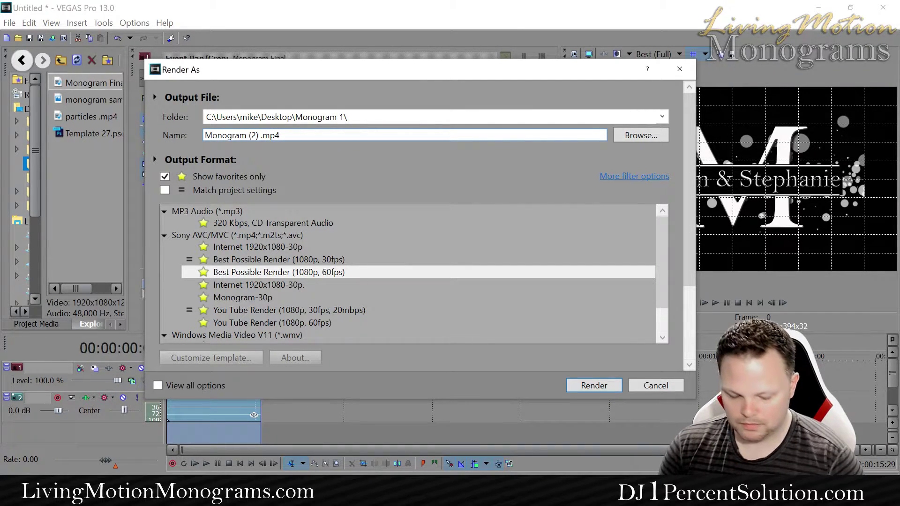
{"action": "key", "text": "Return"}
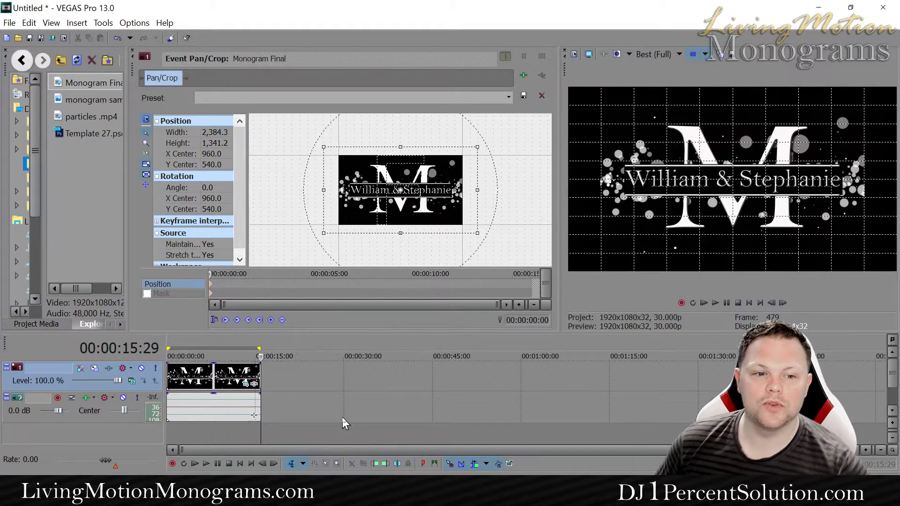
- Widen the pan/crop frame to 3,109.8 × 1,749.2 and select the loop region as render range
{"action": "left_click", "coordinate": [247, 385]}
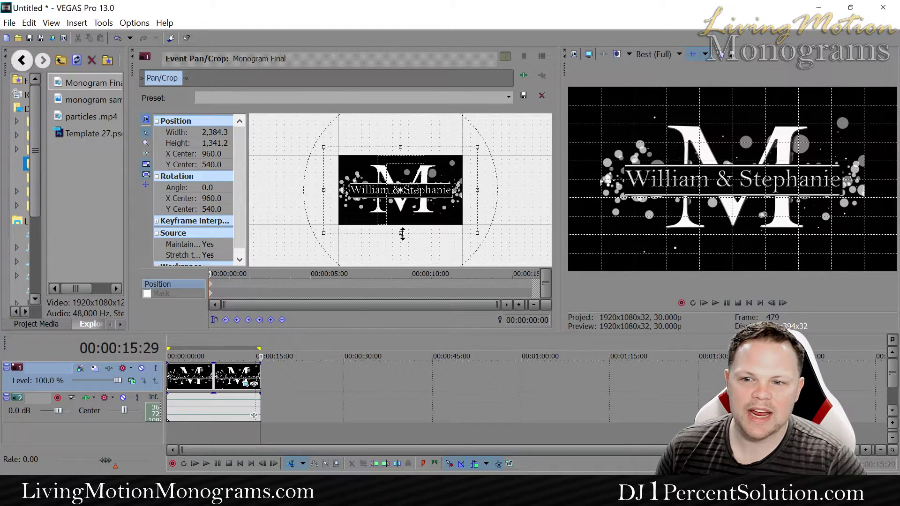
{"action": "left_click_drag", "start_coordinate": [478, 189], "coordinate": [500, 187]}
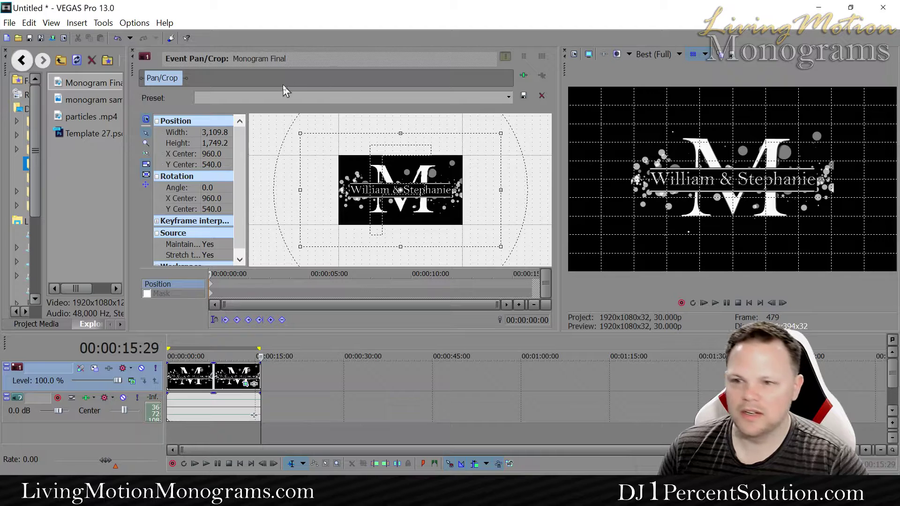
{"action": "left_click", "coordinate": [257, 427]}
{"action": "left_click", "coordinate": [218, 350]}
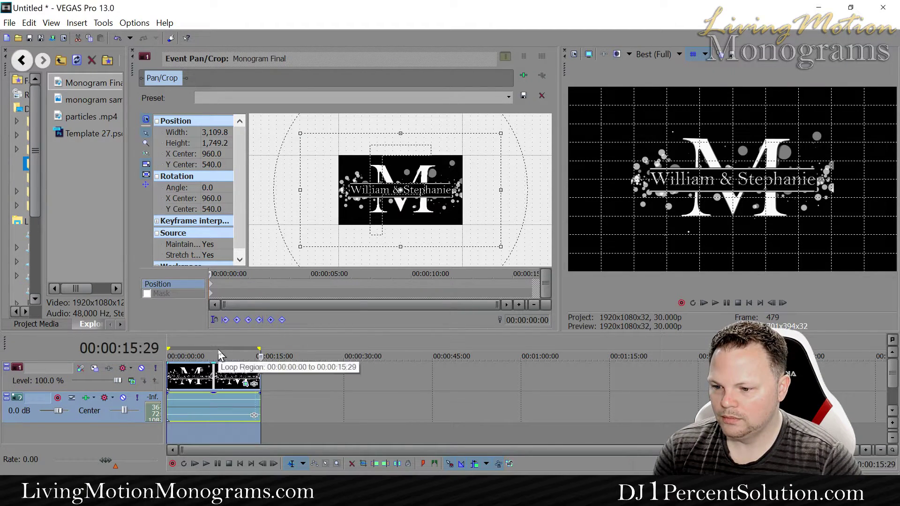
{"action": "left_click", "coordinate": [9, 23]}
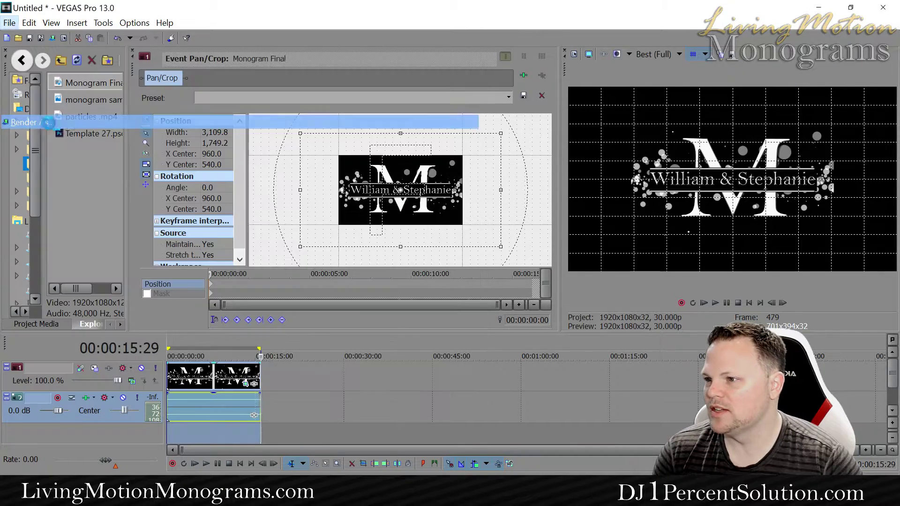
- Render the smallest zoom version to the file 'Monogram Small'
{"action": "left_click", "coordinate": [28, 123]}
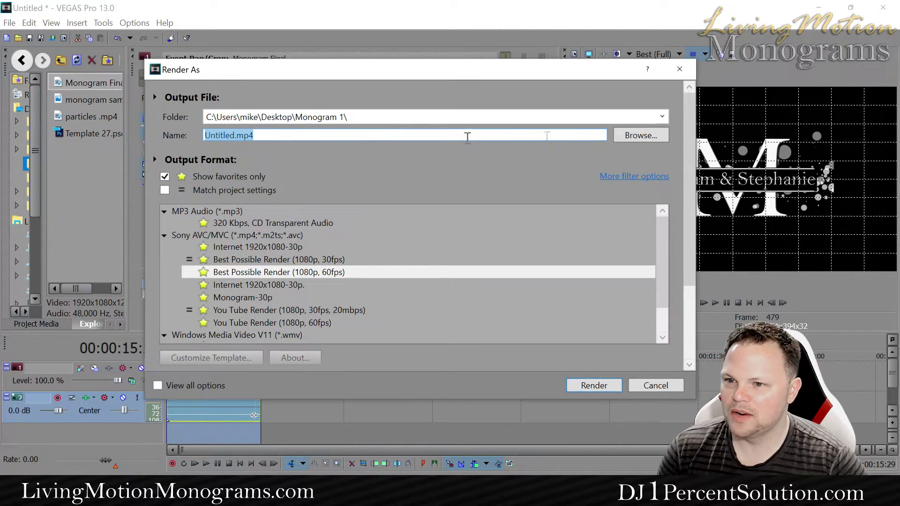
{"action": "type", "text": "Monogram"}
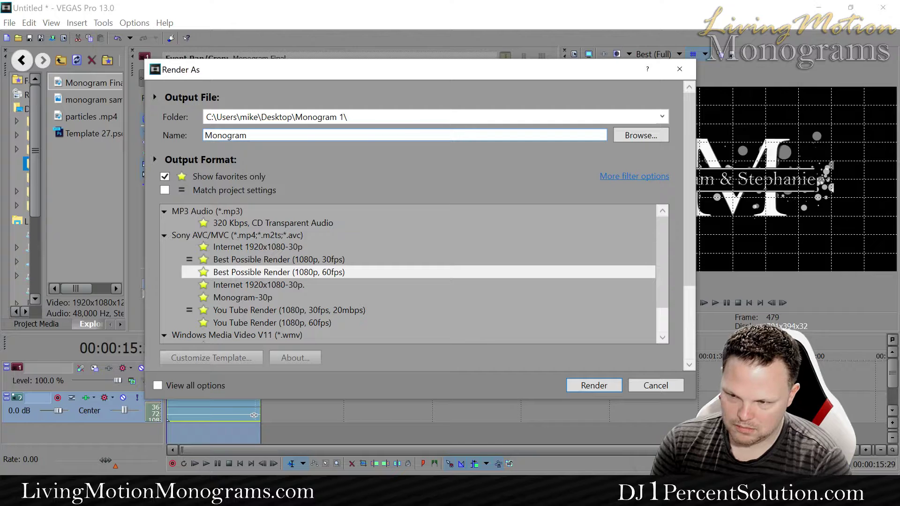
{"action": "type", "text": "Small"}
{"action": "key", "text": "Return"}
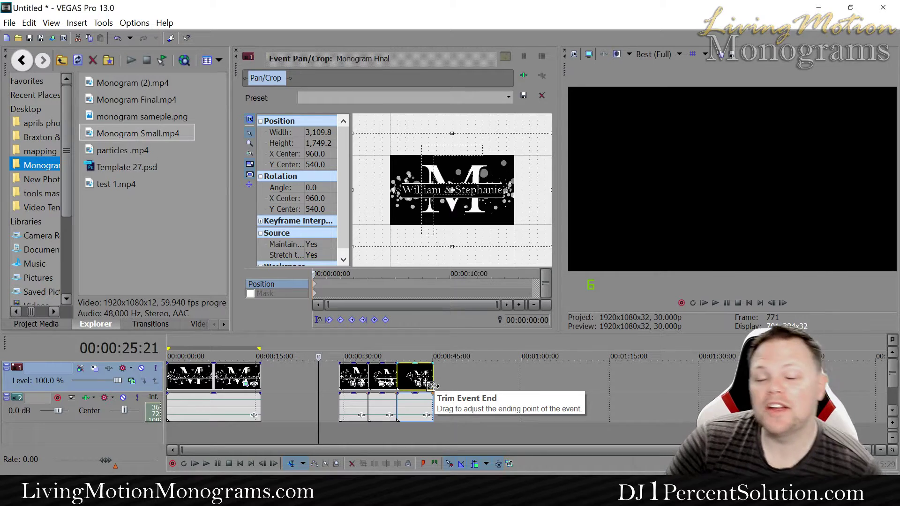
{"action": "left_click", "coordinate": [330, 375]}
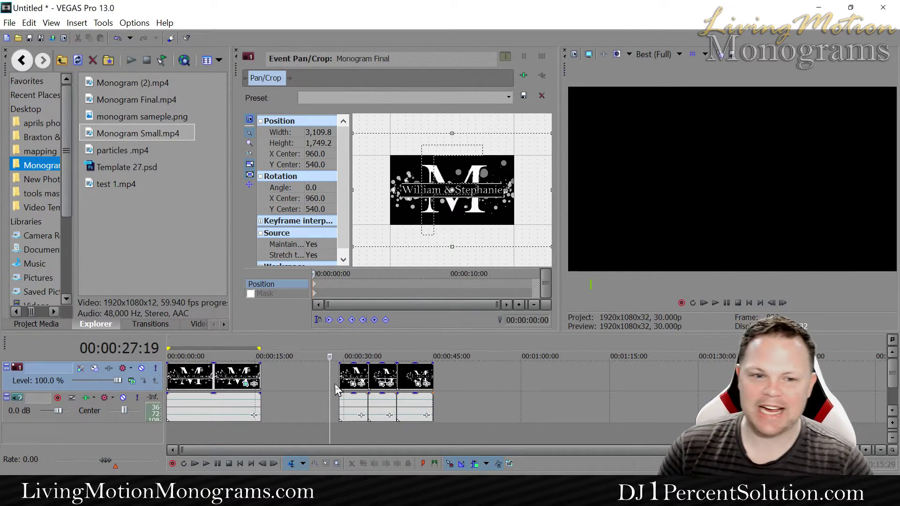
{"action": "key", "text": "space"}
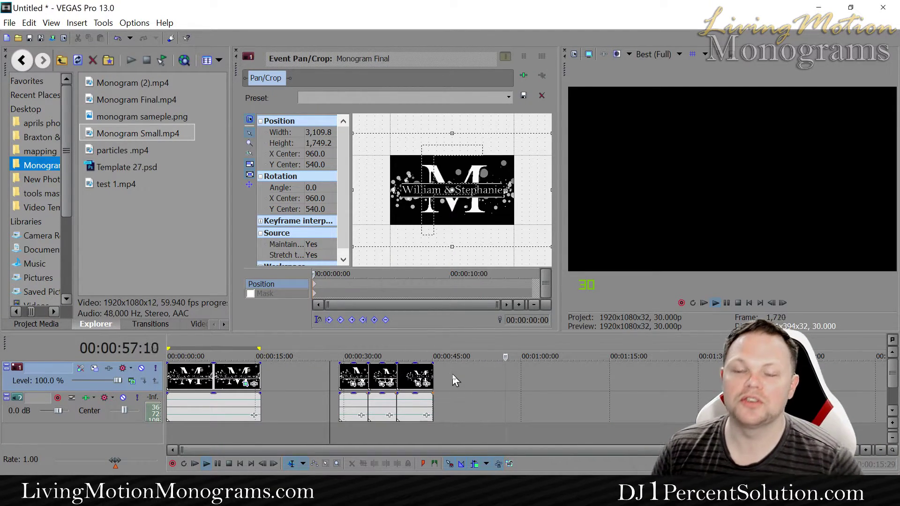
{"action": "left_click", "coordinate": [411, 433]}
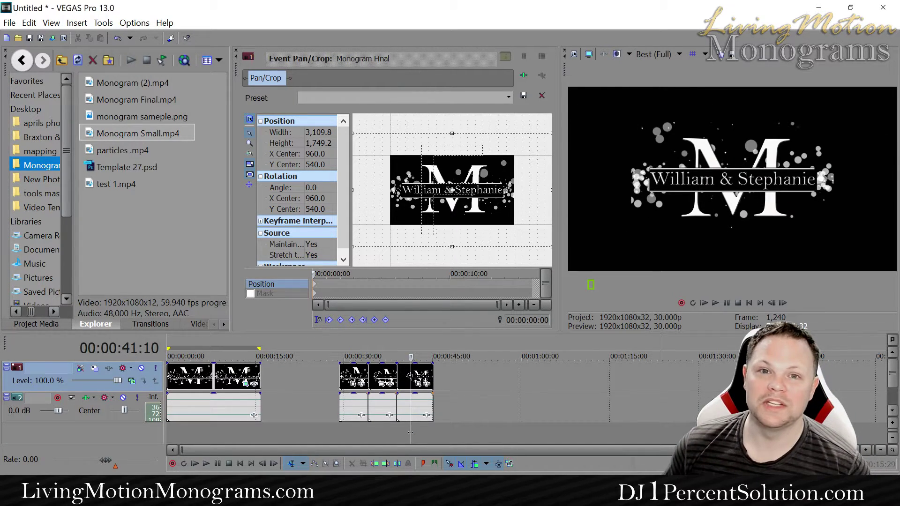
{"action": "left_click", "coordinate": [435, 414]}
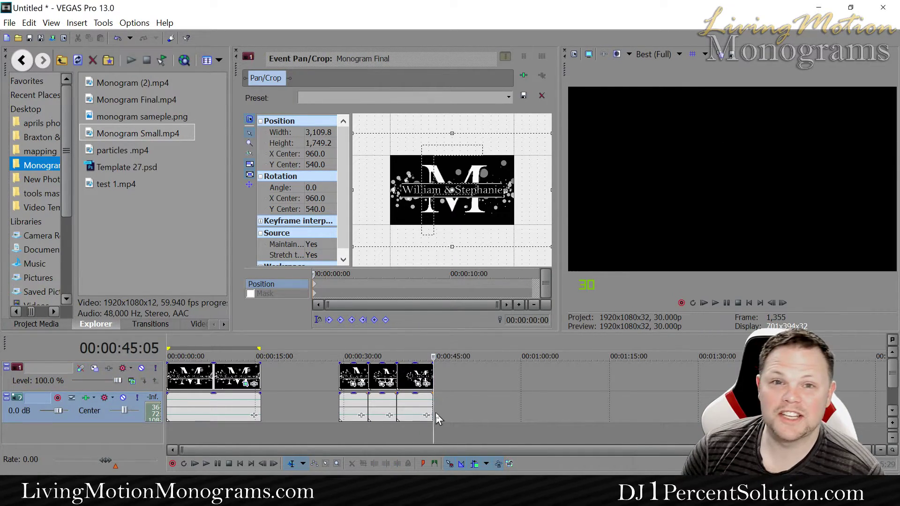